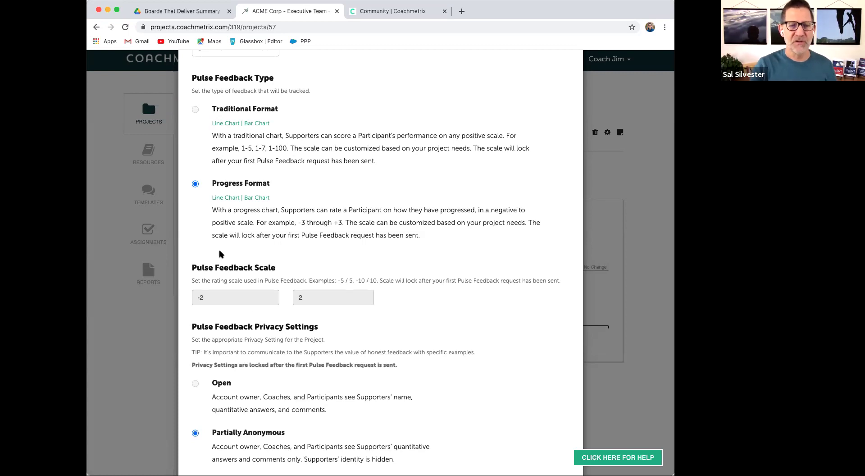
# Step: Review the project's pulse feedback rounds, format, scale, privacy and reminder settings, and close the settings without saving
pyautogui.scroll(-2, 308, 359)
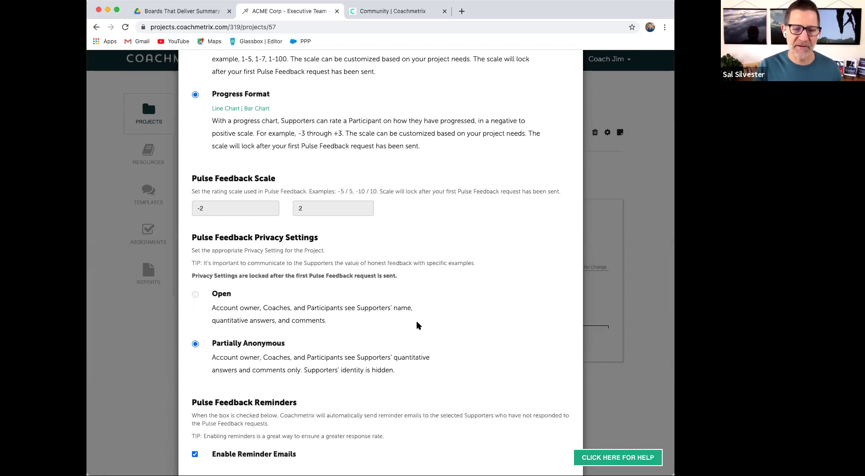
pyautogui.scroll(-4, 417, 325)
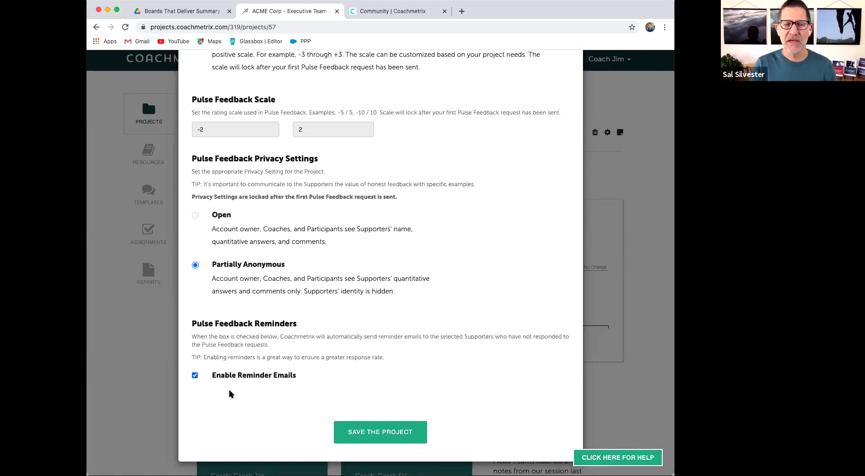
pyautogui.scroll(5, 230, 394)
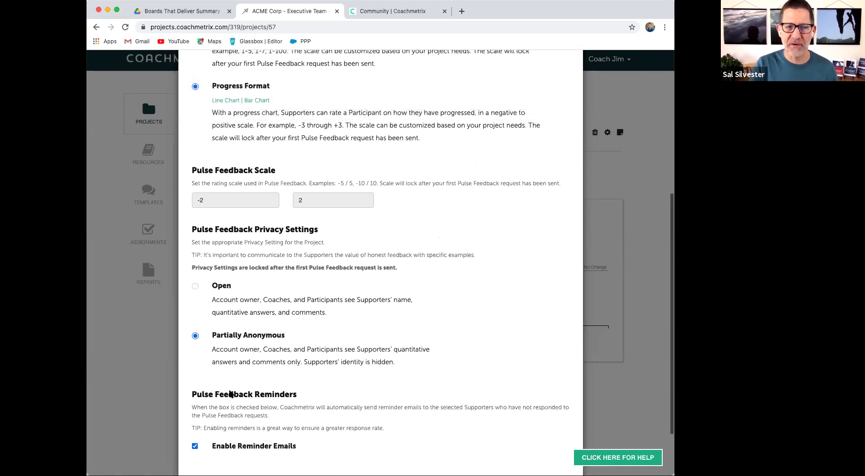
pyautogui.scroll(2, 229, 394)
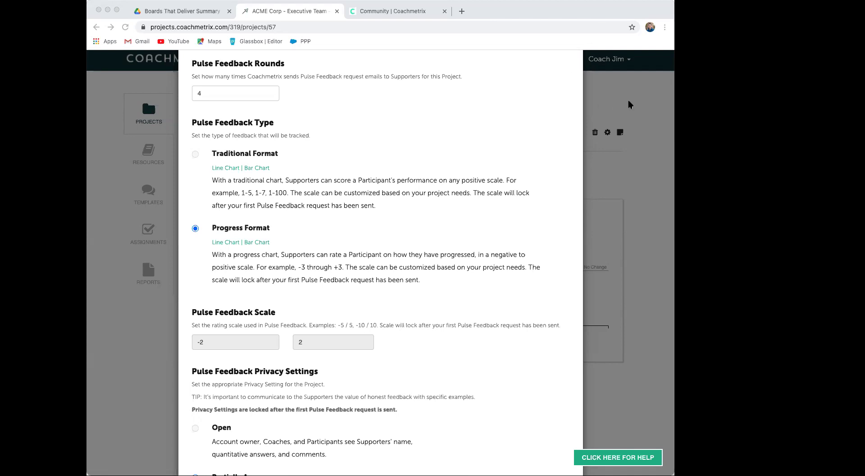
pyautogui.click(353, 104)
pyautogui.scroll(5, 353, 105)
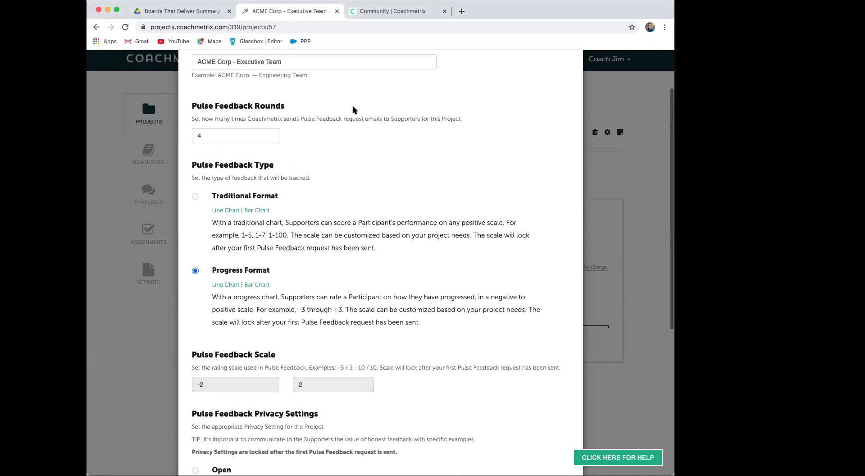
pyautogui.click(573, 77)
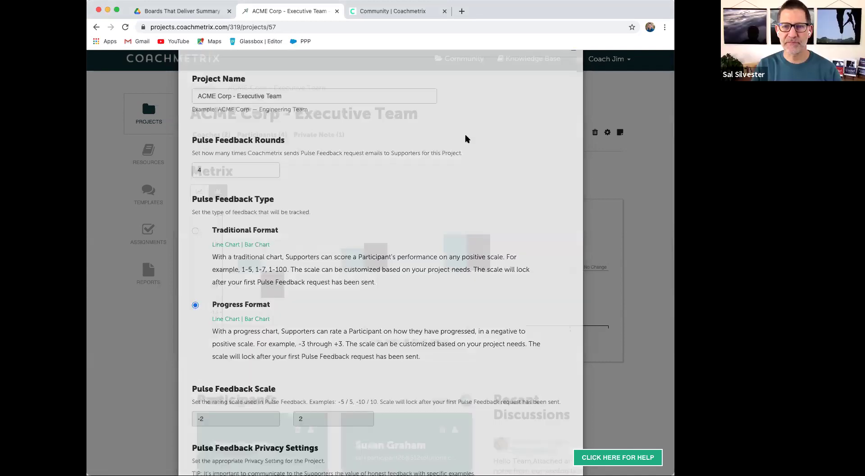
# Step: Open Goal 1 from the participant's action plan and examine its behavior statement, action items and support needed
pyautogui.scroll(-5, 391, 181)
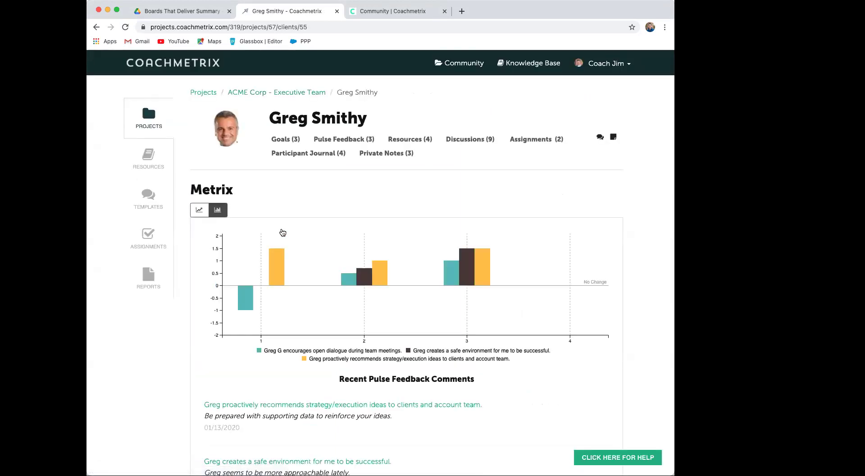
pyautogui.scroll(-5, 283, 232)
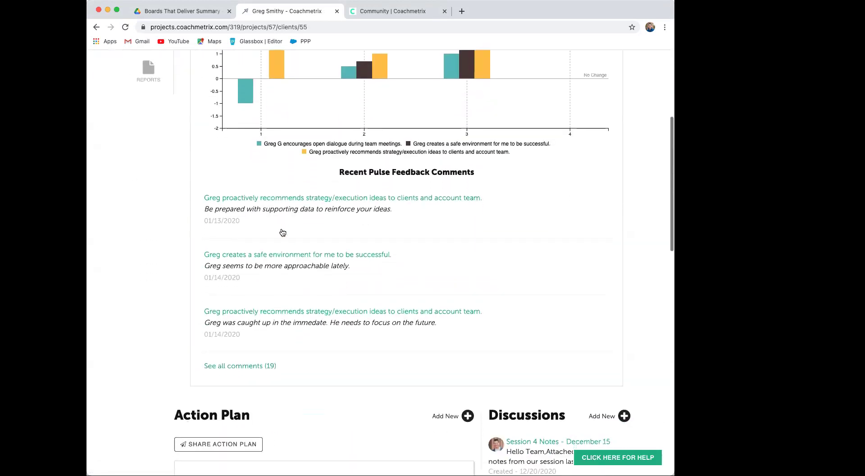
pyautogui.scroll(-7, 283, 232)
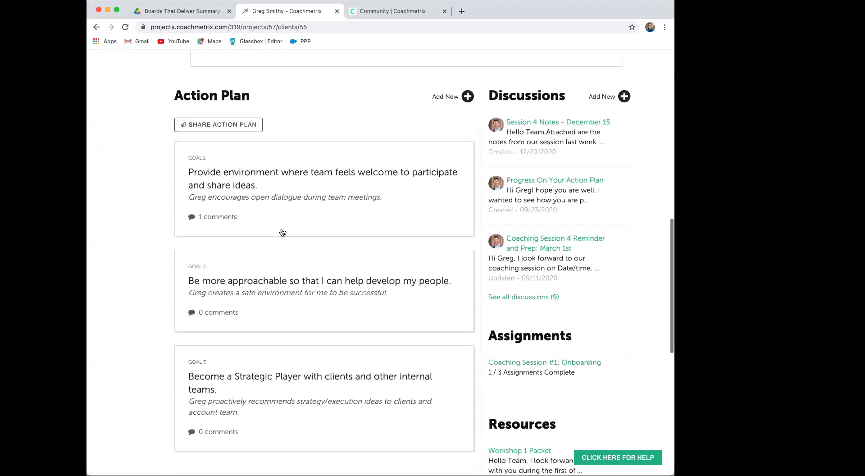
pyautogui.click(292, 193)
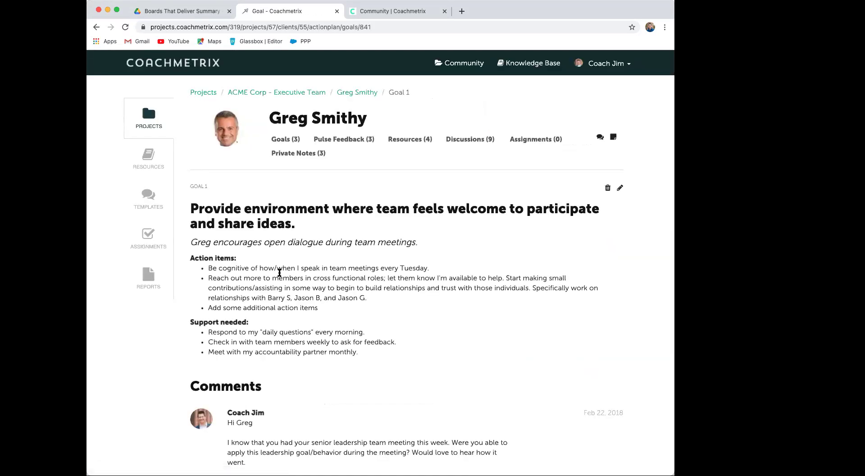
pyautogui.scroll(-1, 279, 272)
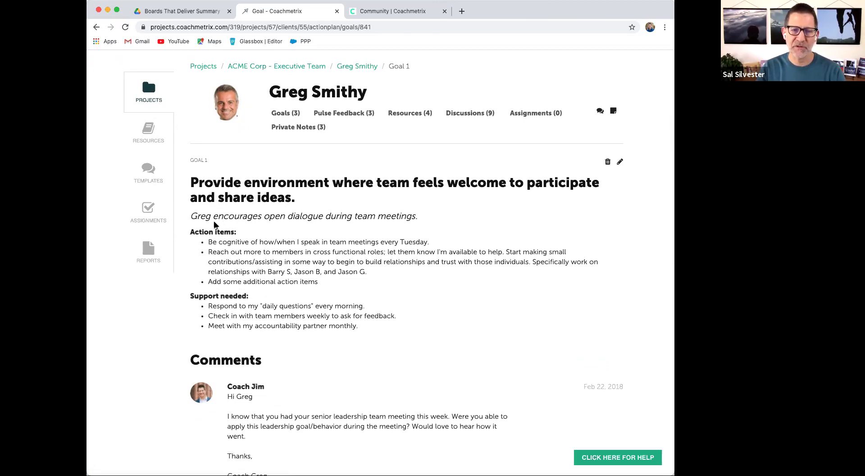
pyautogui.moveTo(191, 217); pyautogui.dragTo(405, 226)
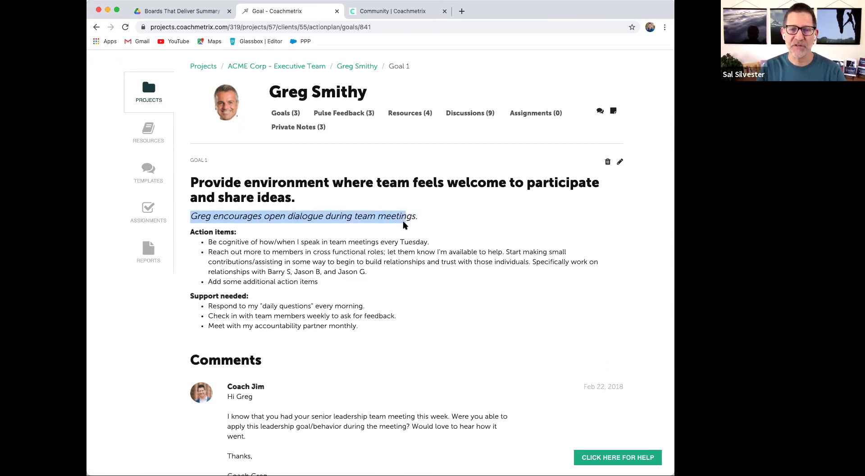
pyautogui.click(415, 217)
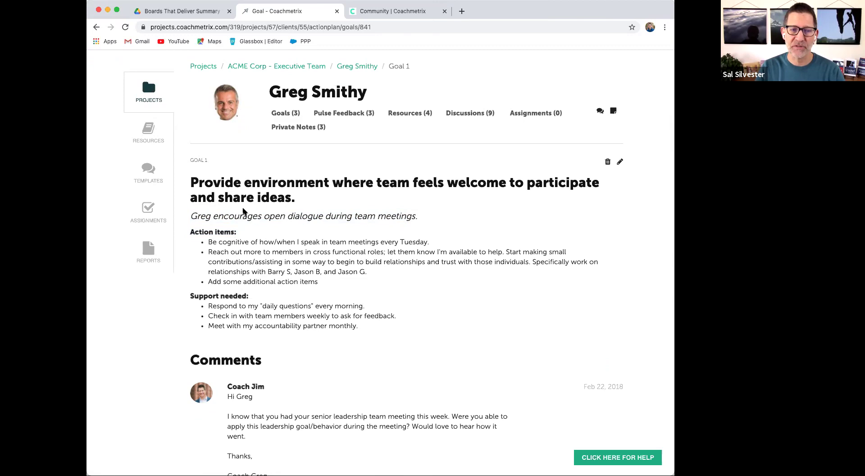
# Step: Open the automatic pulse feedback request settings from the participant's Pulse Feedback page
pyautogui.click(356, 113)
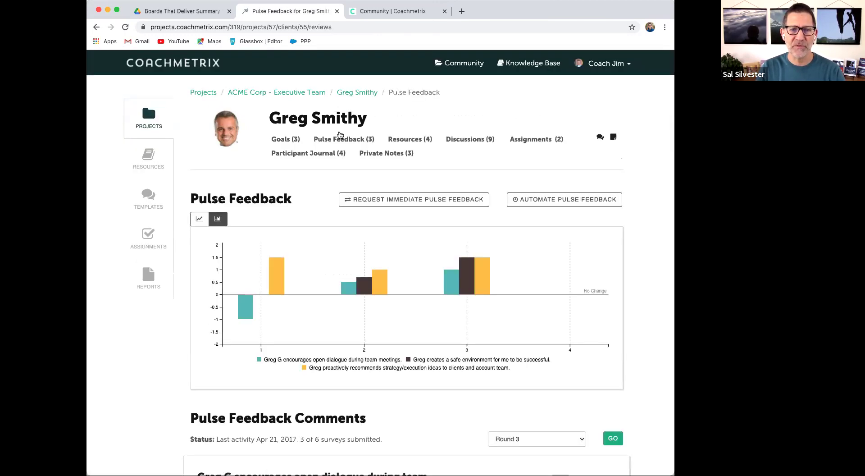
pyautogui.scroll(-1, 311, 167)
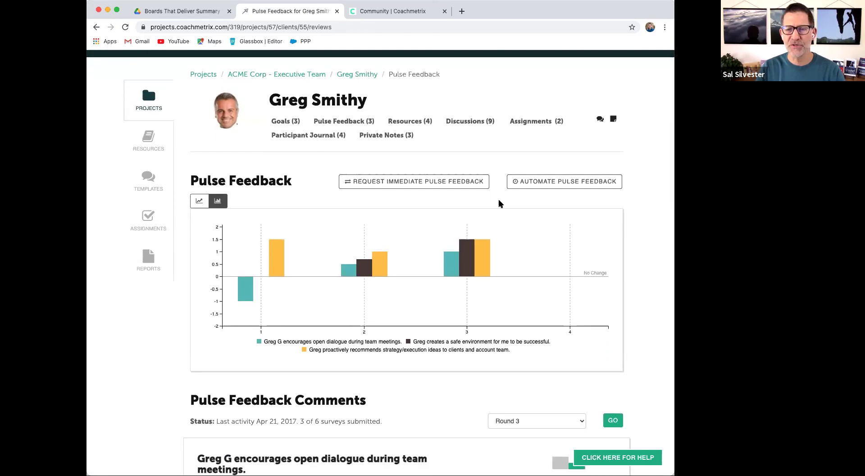
pyautogui.click(533, 190)
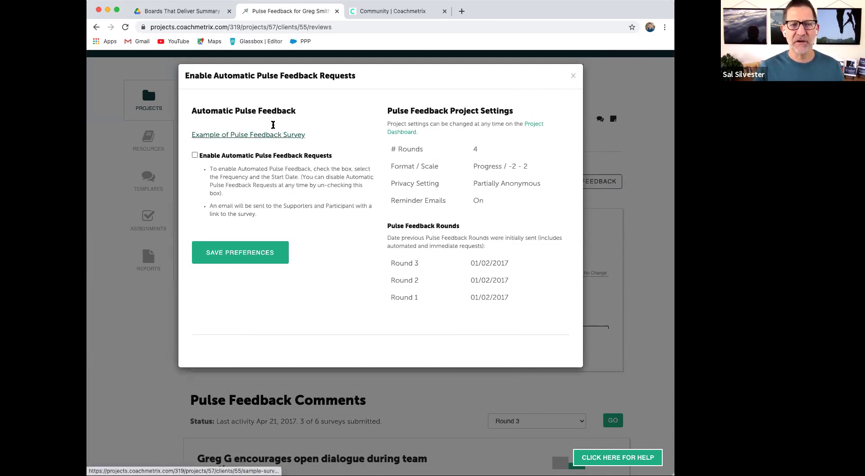
# Step: Open the example pulse feedback survey and examine its introduction, rating scale and suggestion field for the first behavior
pyautogui.click(257, 135)
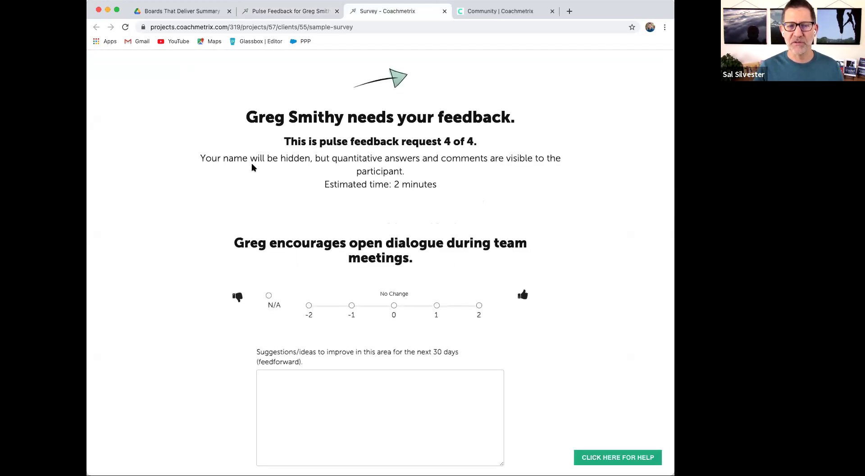
pyautogui.scroll(-1, 152, 266)
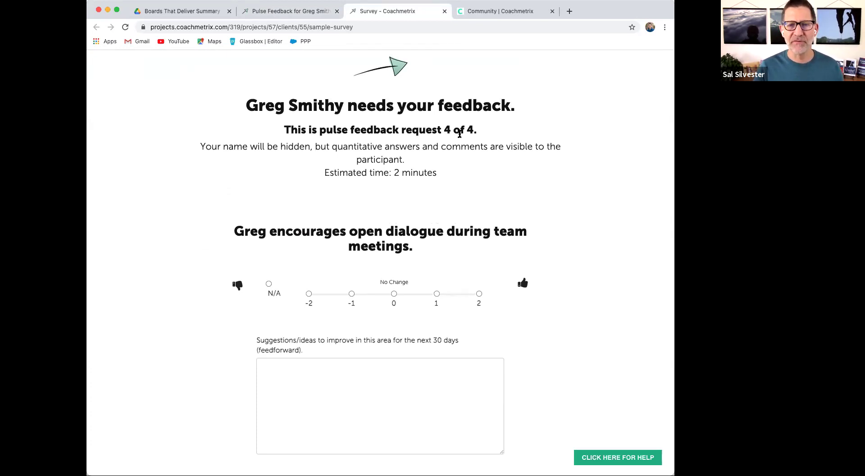
pyautogui.scroll(-1, 408, 176)
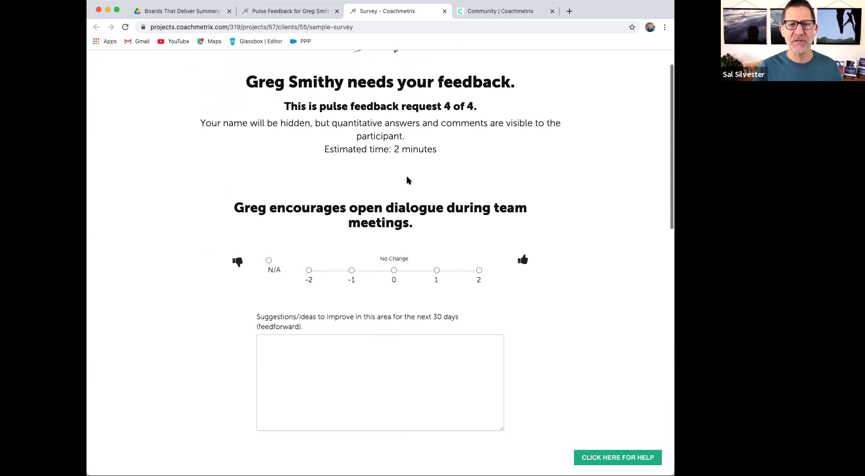
pyautogui.scroll(-2, 423, 169)
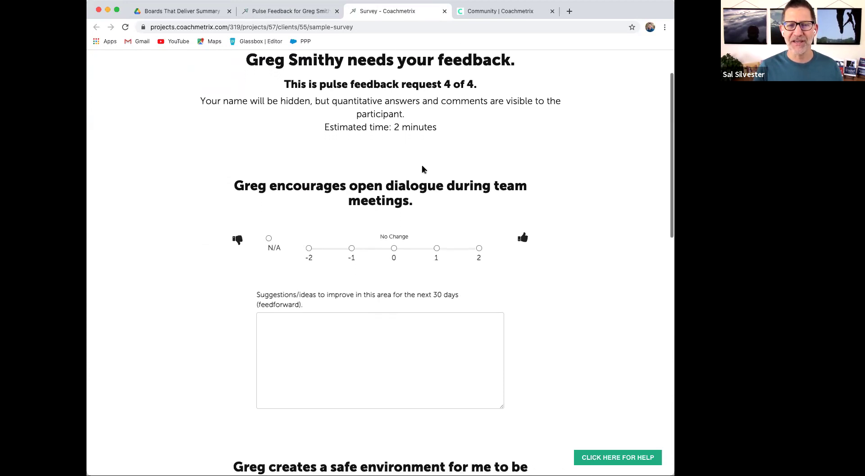
pyautogui.scroll(-1, 405, 189)
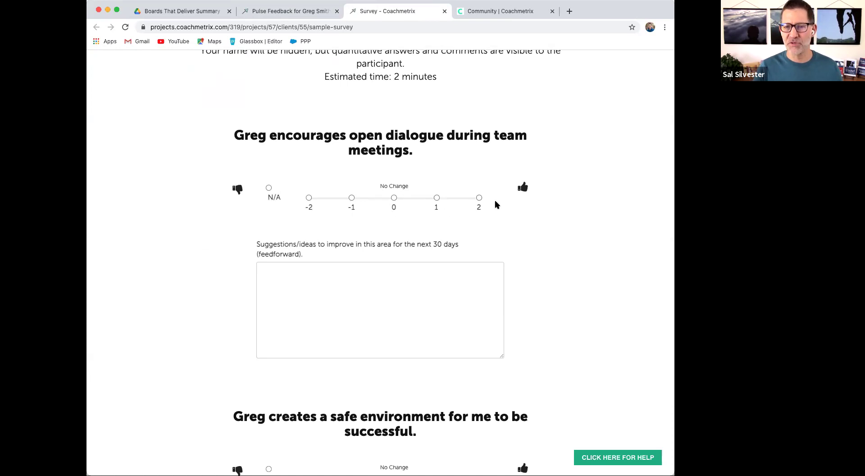
pyautogui.scroll(1, 497, 206)
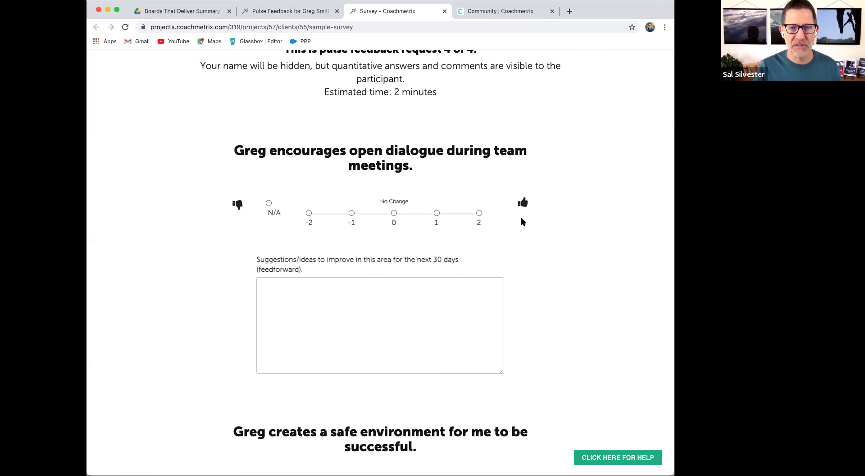
pyautogui.scroll(3, 522, 220)
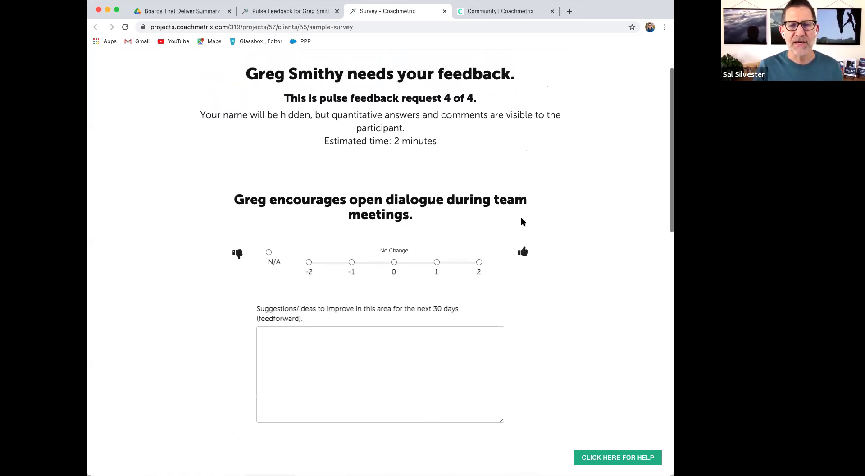
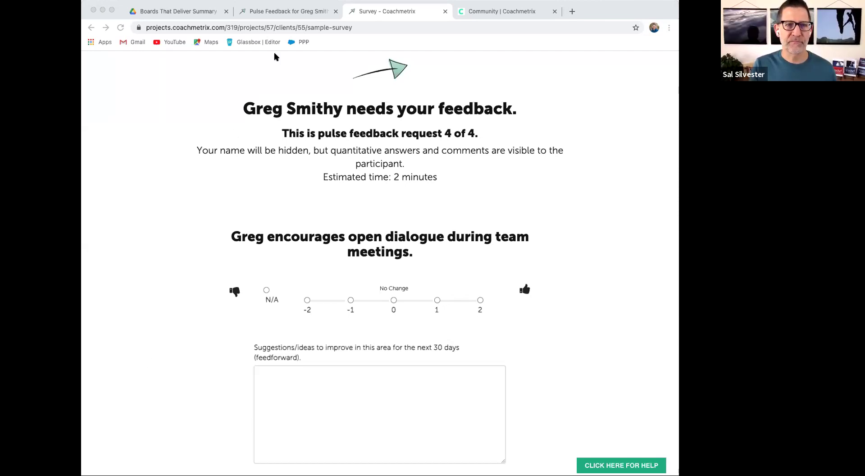
# Step: Close the automatic request settings without saving and review the participant's Round 3 Pulse Feedback comments and scores
pyautogui.click(298, 12)
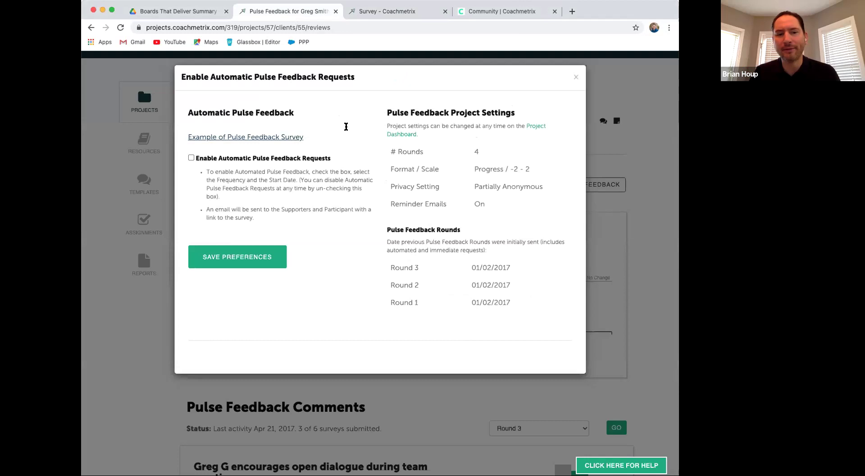
pyautogui.click(576, 77)
pyautogui.click(337, 124)
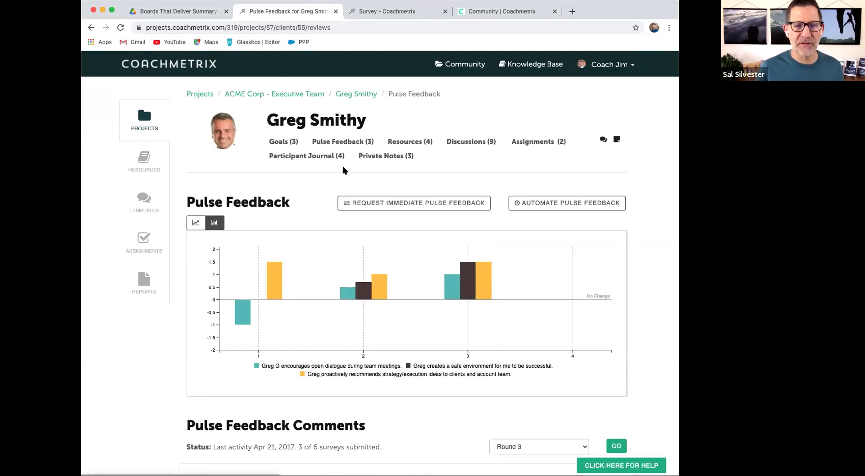
pyautogui.scroll(-6, 344, 170)
pyautogui.scroll(-2, 344, 175)
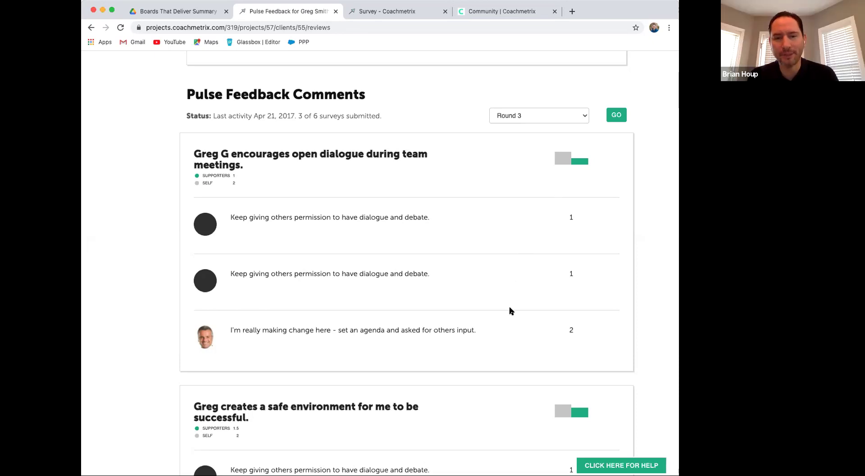
pyautogui.scroll(-1, 511, 311)
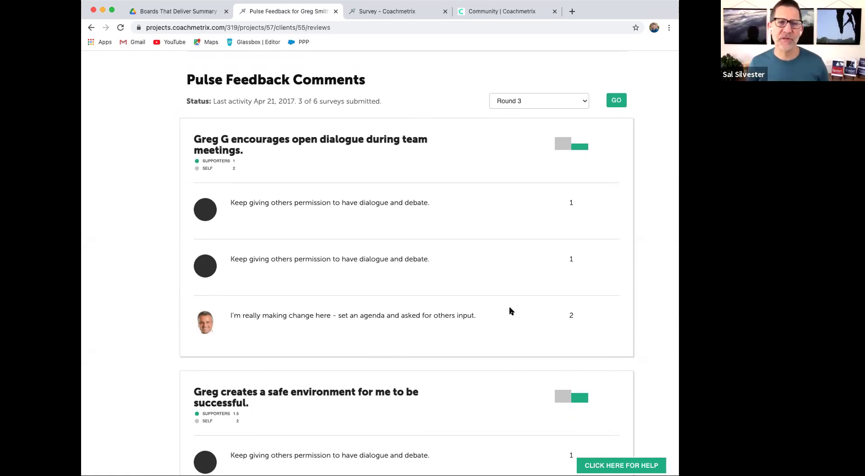
pyautogui.scroll(-1, 511, 311)
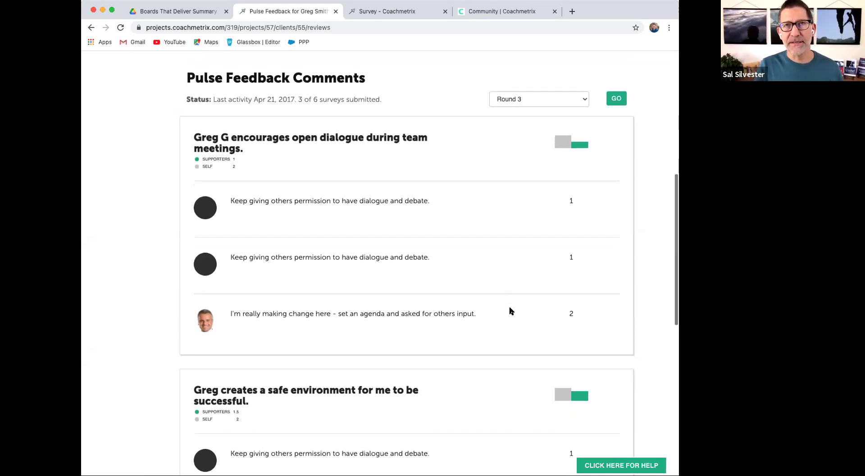
pyautogui.scroll(1, 510, 310)
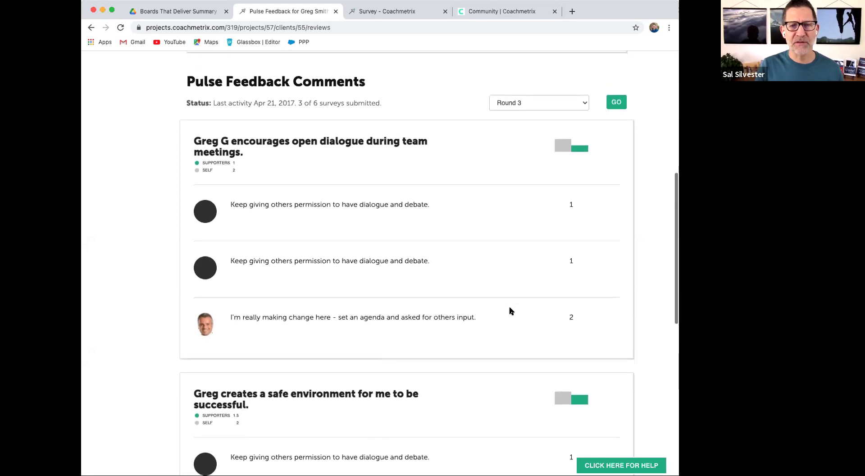
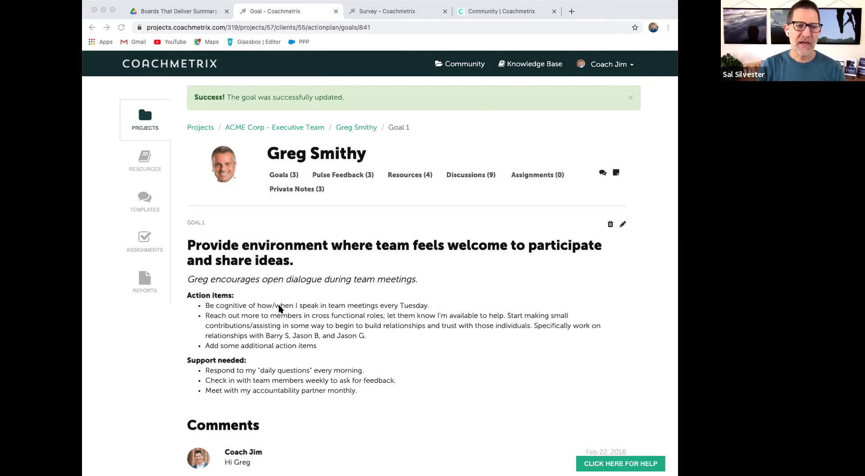
# Step: Open Goal 1 for editing and review its behavior survey question, selected supporters and details
pyautogui.scroll(-2, 281, 310)
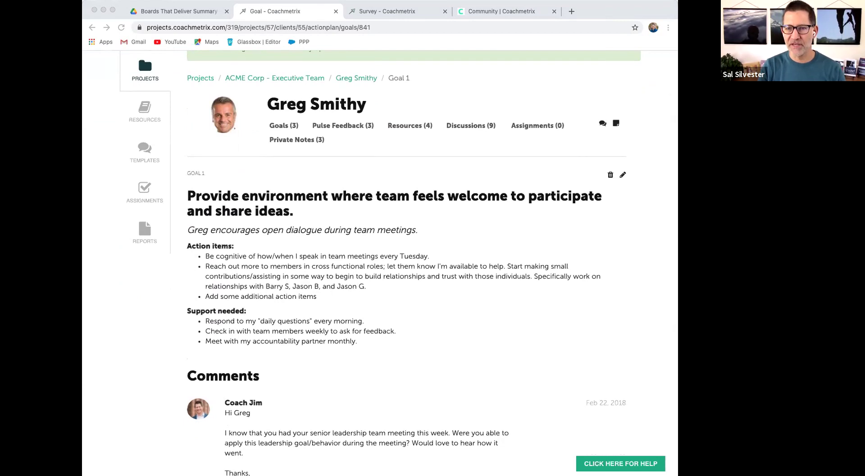
pyautogui.click(191, 197)
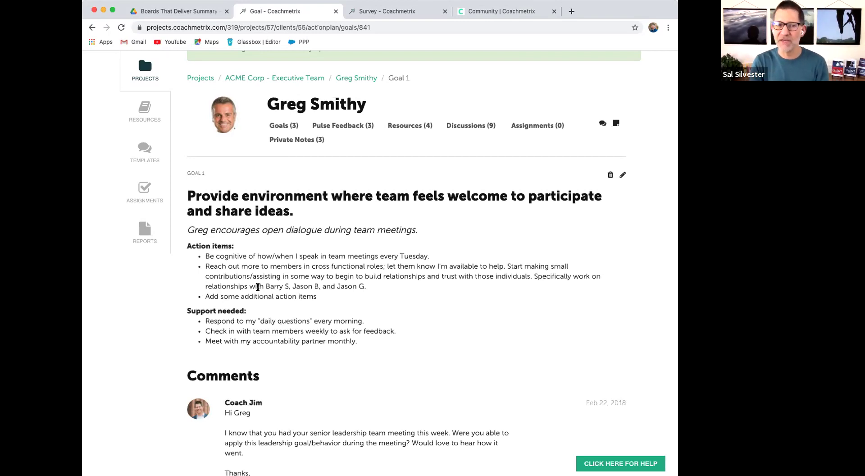
pyautogui.click(624, 176)
pyautogui.scroll(-3, 435, 259)
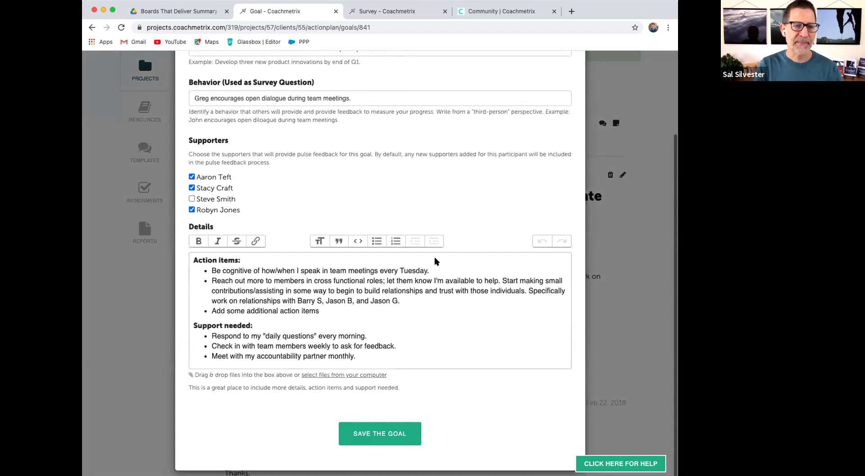
pyautogui.scroll(3, 436, 260)
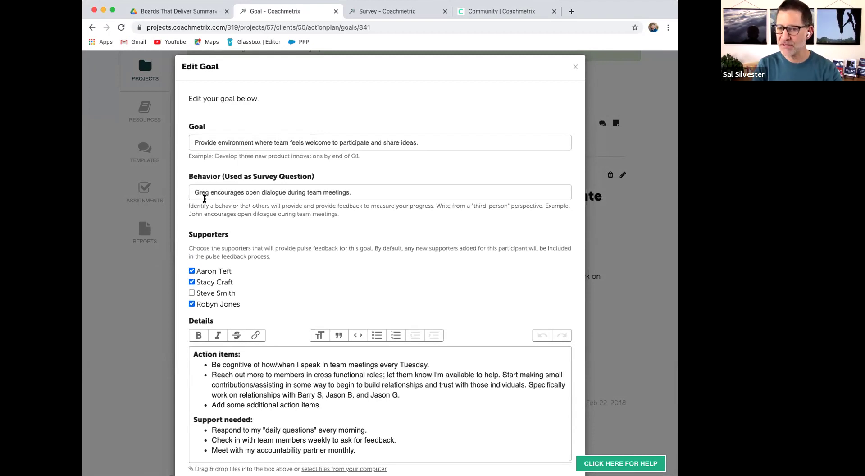
# Step: Save Goal 1 after reviewing its behavior question, supporters and details, and return to the participant's overview page
pyautogui.scroll(-3, 205, 198)
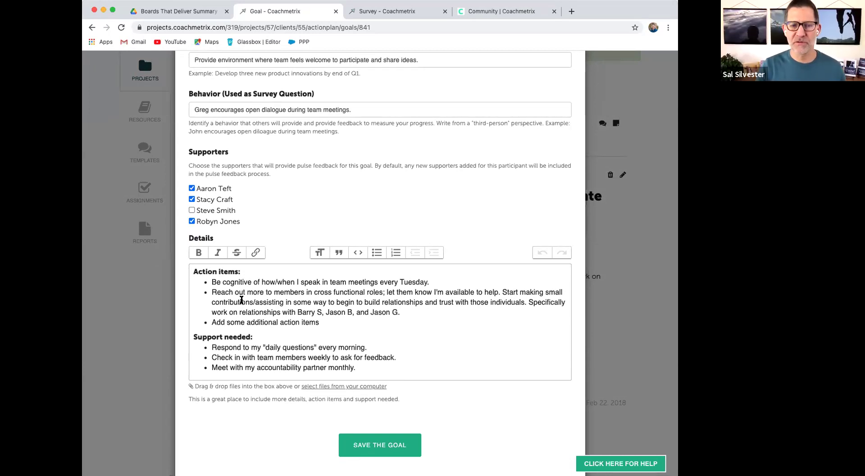
pyautogui.scroll(-1, 242, 348)
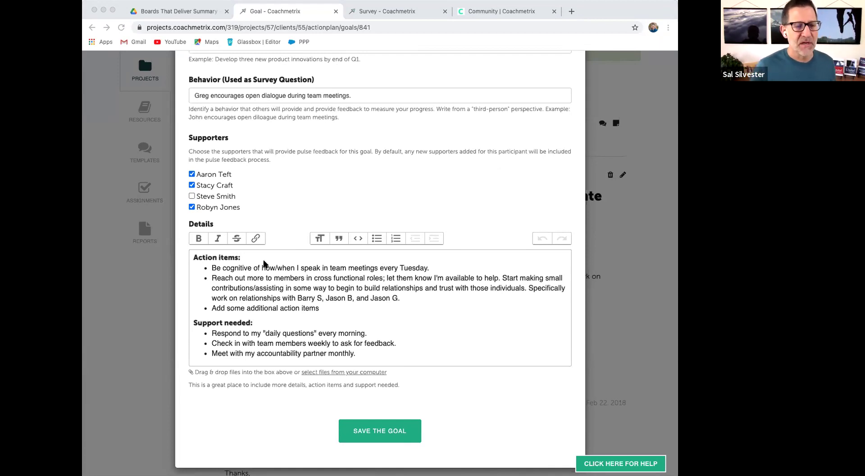
pyautogui.click(212, 259)
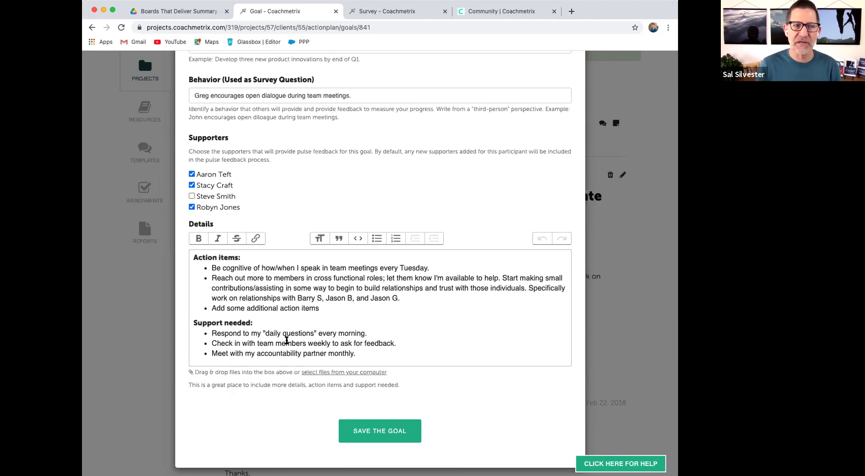
pyautogui.scroll(5, 287, 340)
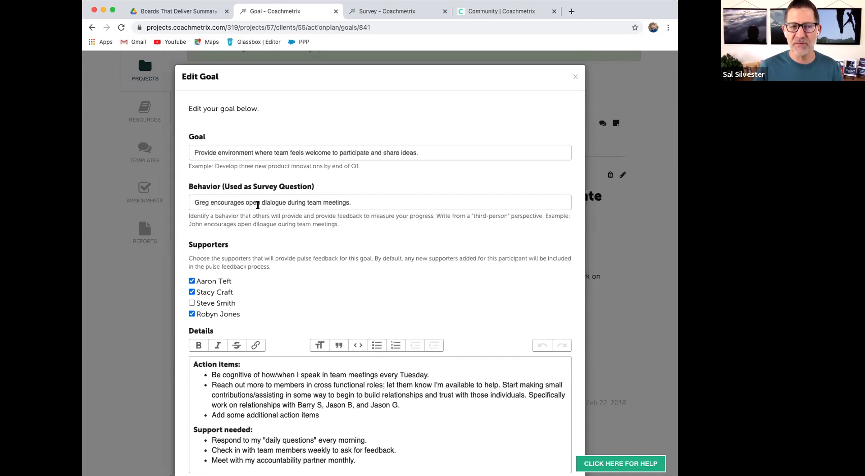
pyautogui.scroll(-3, 329, 216)
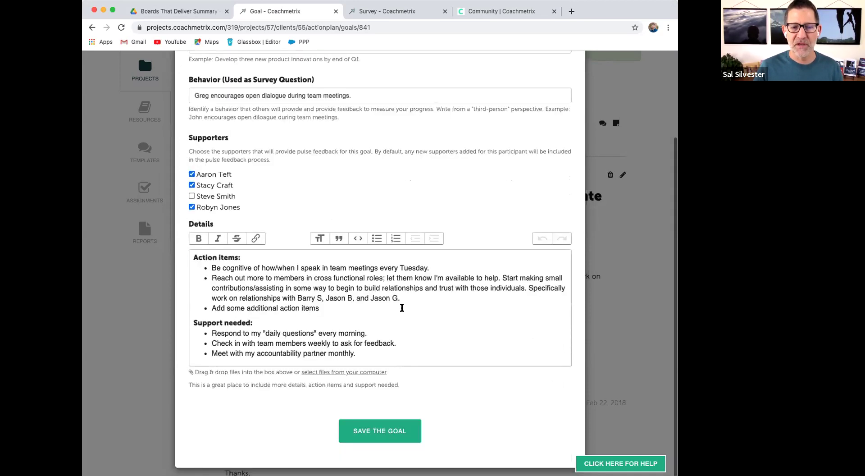
pyautogui.click(375, 432)
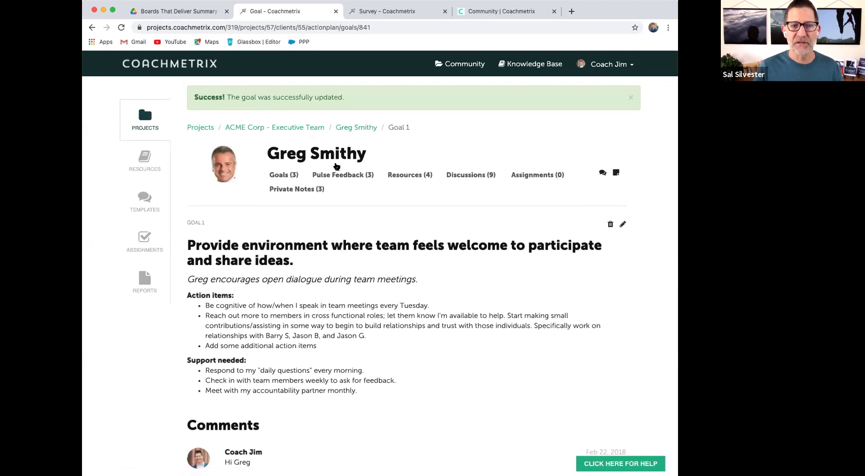
pyautogui.click(356, 128)
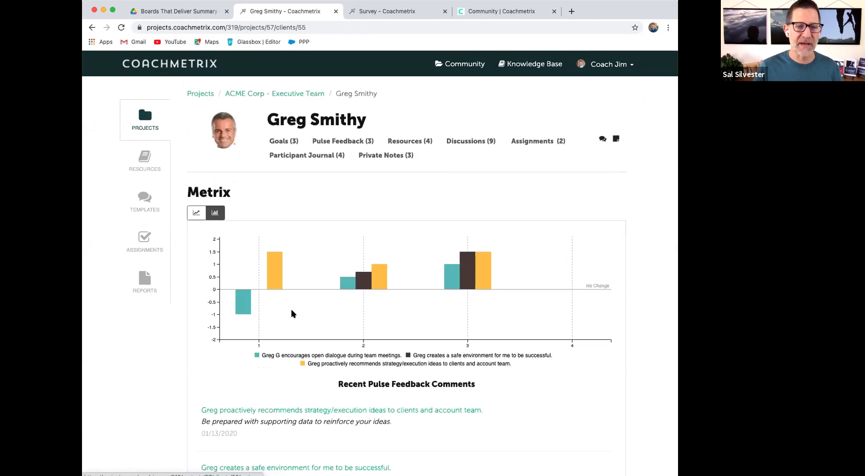
pyautogui.scroll(-1, 225, 365)
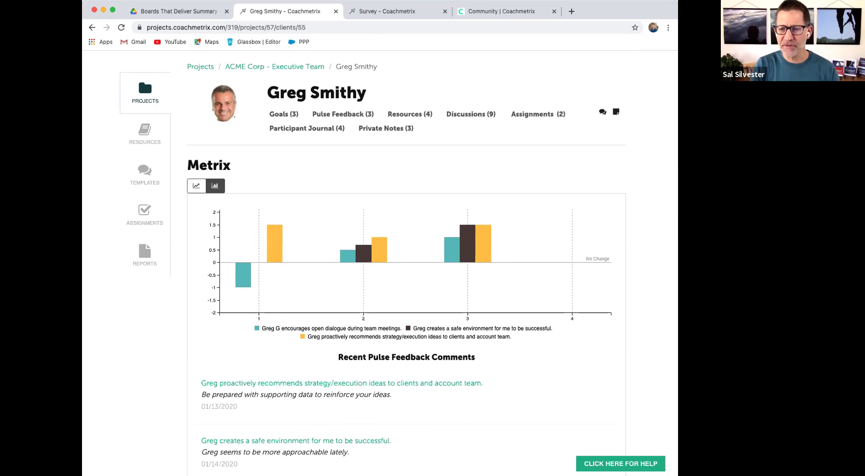
pyautogui.press('super+Tab')
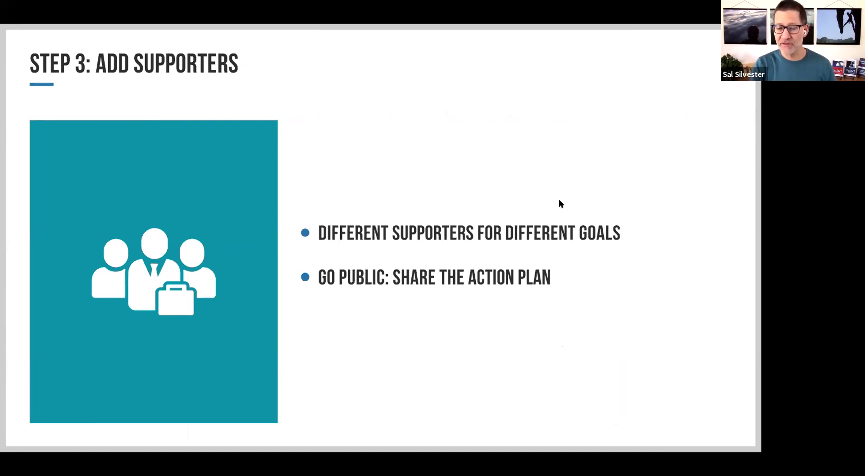
pyautogui.press('Right')
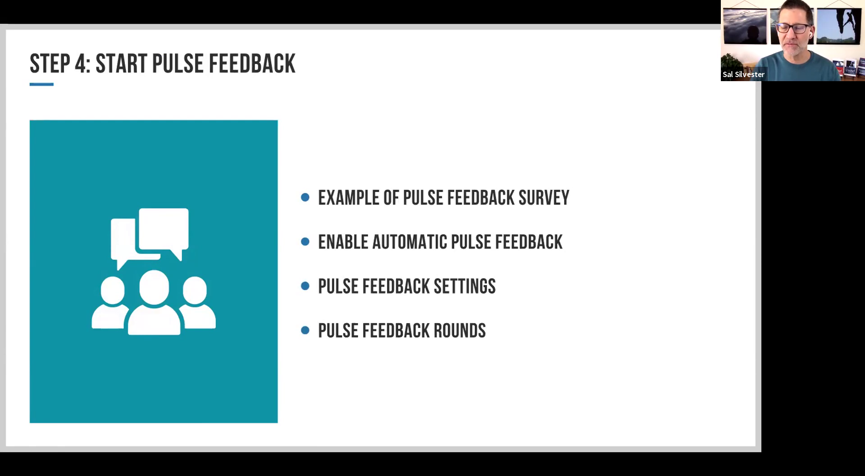
pyautogui.press('super+Tab')
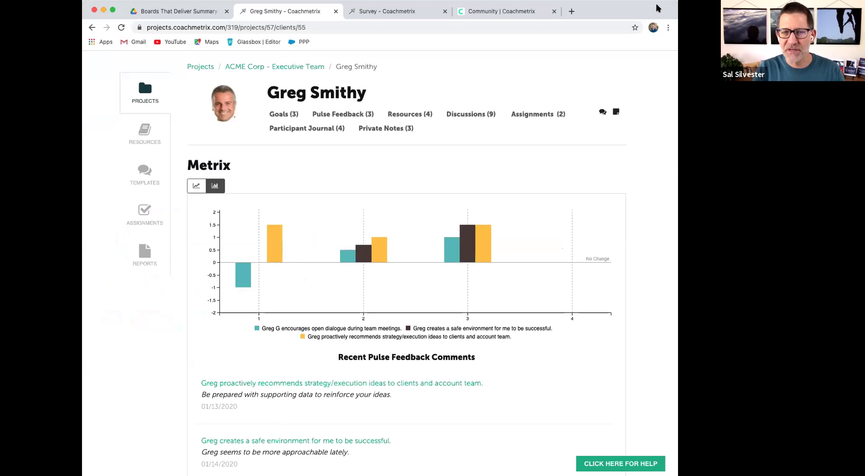
# Step: Open the automatic request settings from the participant's Pulse Feedback page, view the example survey, and return to the settings
pyautogui.click(337, 116)
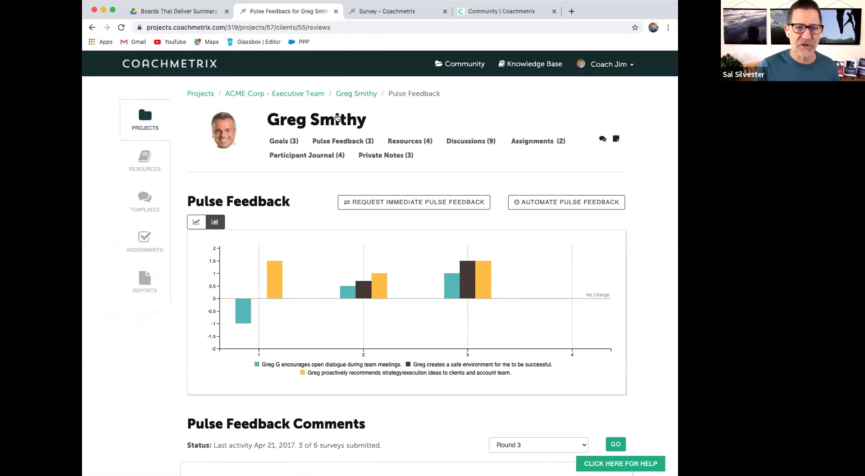
pyautogui.scroll(-3, 356, 159)
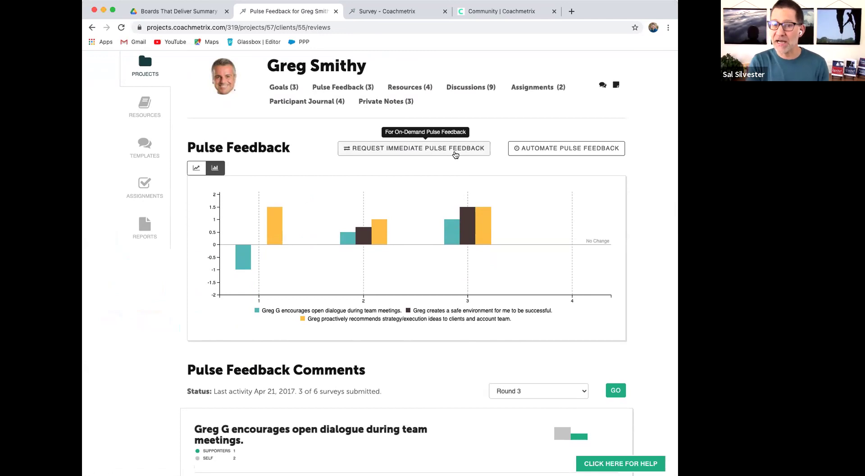
pyautogui.click(567, 149)
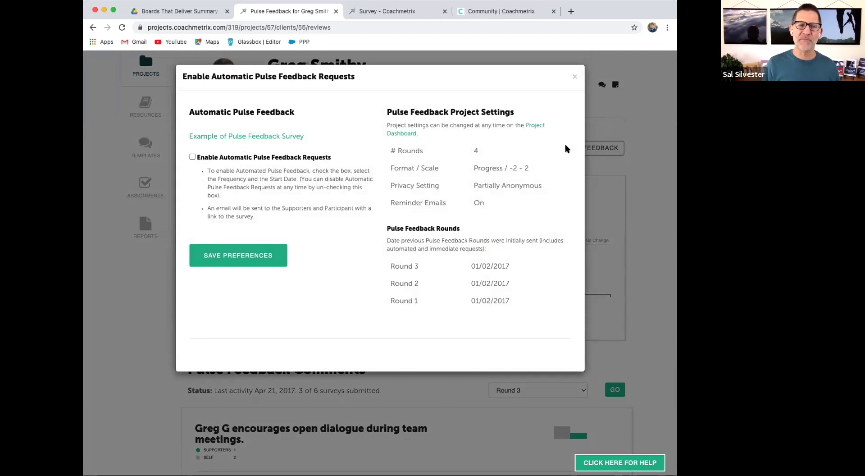
pyautogui.click(263, 141)
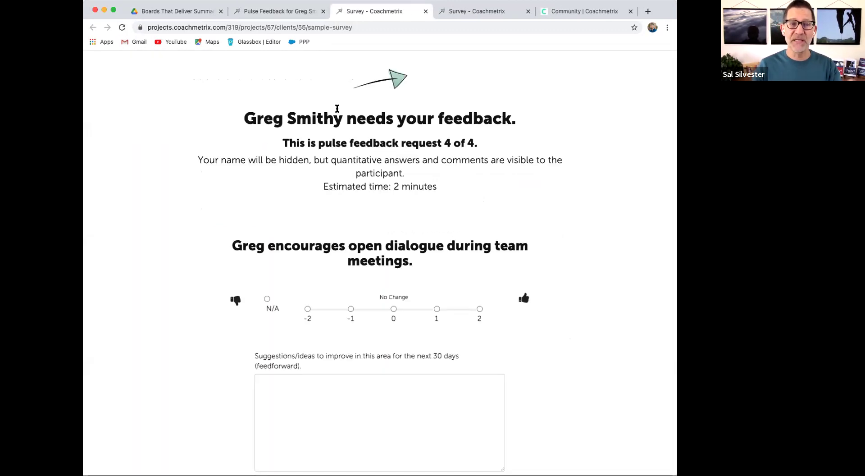
pyautogui.click(303, 14)
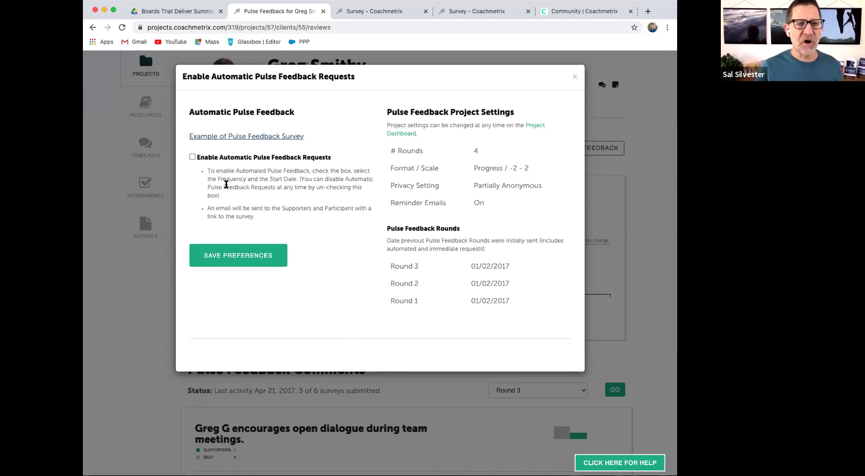
# Step: Enable automatic pulse feedback requests to inspect the frequency and next feedback date options, and close the settings without saving
pyautogui.click(192, 157)
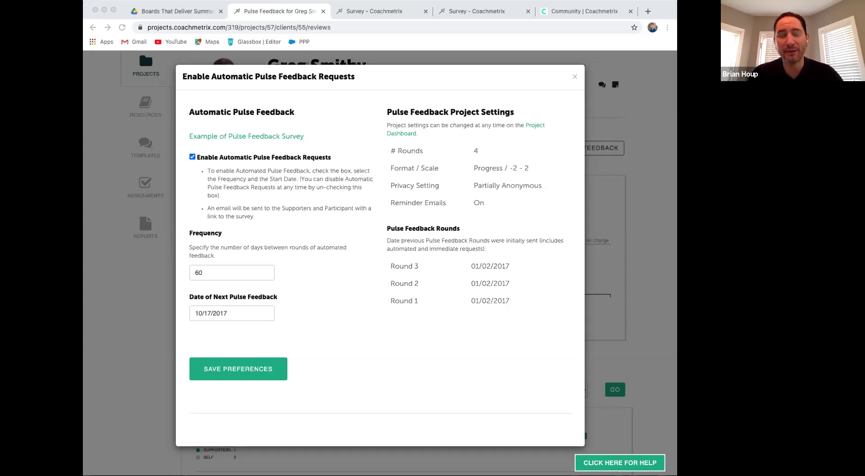
pyautogui.click(575, 77)
pyautogui.click(575, 77)
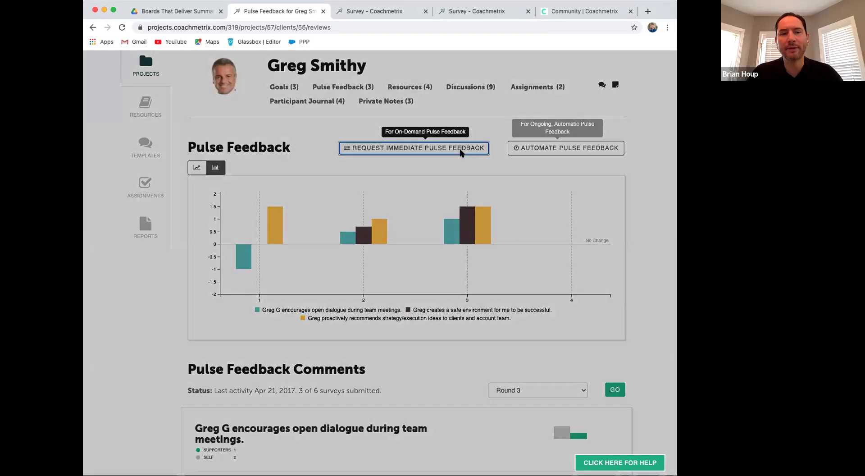
# Step: Review the round, project settings and supporter selection for an immediate pulse feedback request, and close it without sending
pyautogui.click(447, 149)
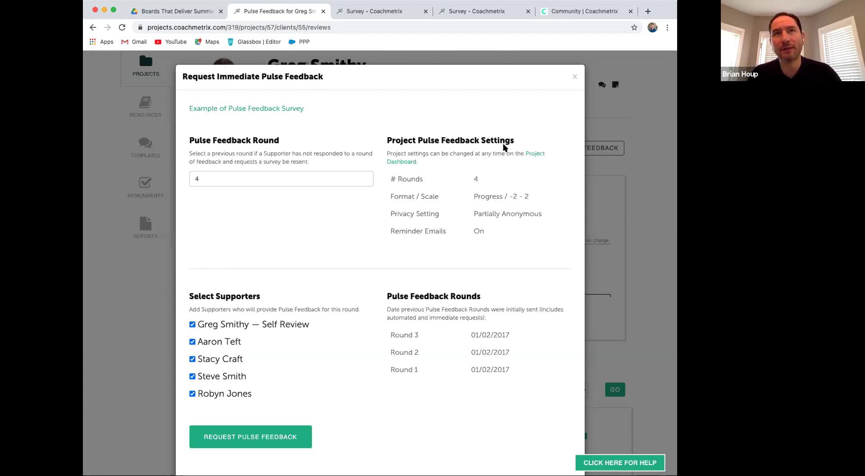
pyautogui.scroll(-1, 499, 181)
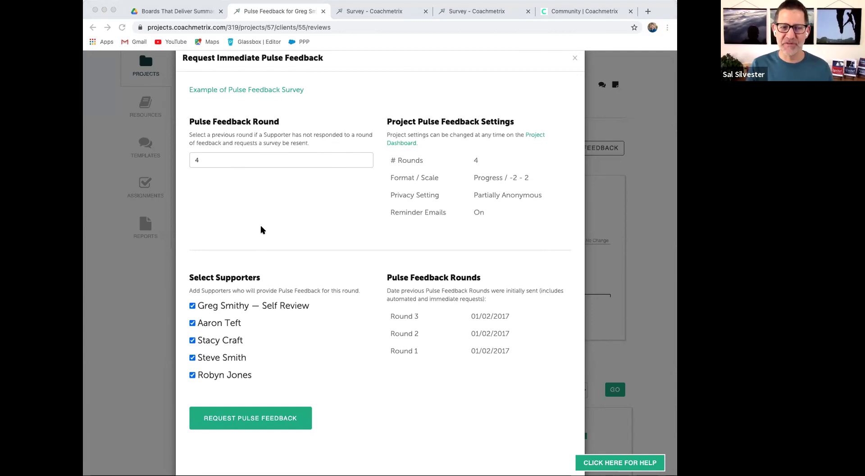
pyautogui.scroll(-1, 280, 284)
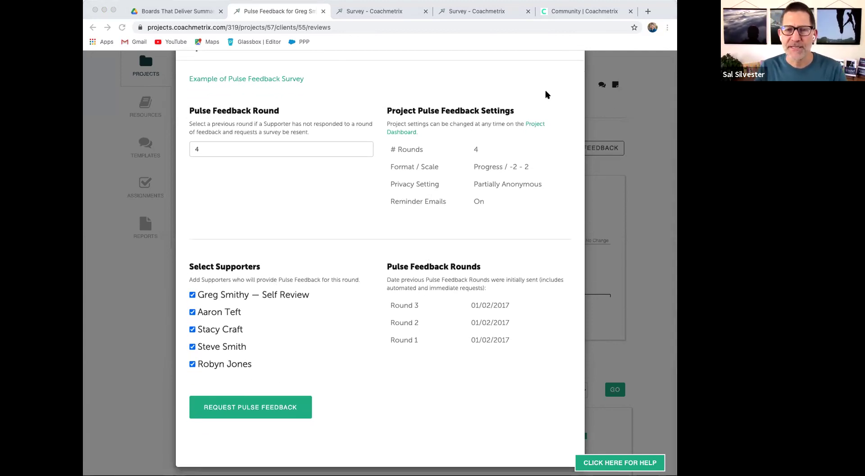
pyautogui.click(357, 174)
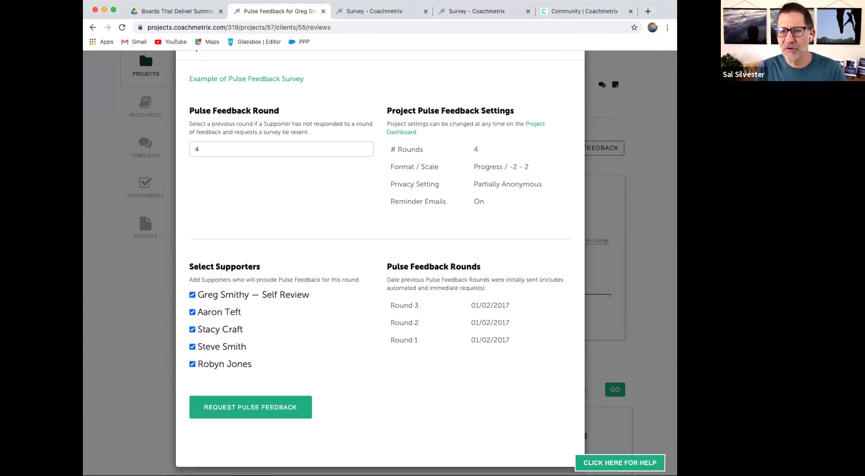
pyautogui.scroll(2, 440, 199)
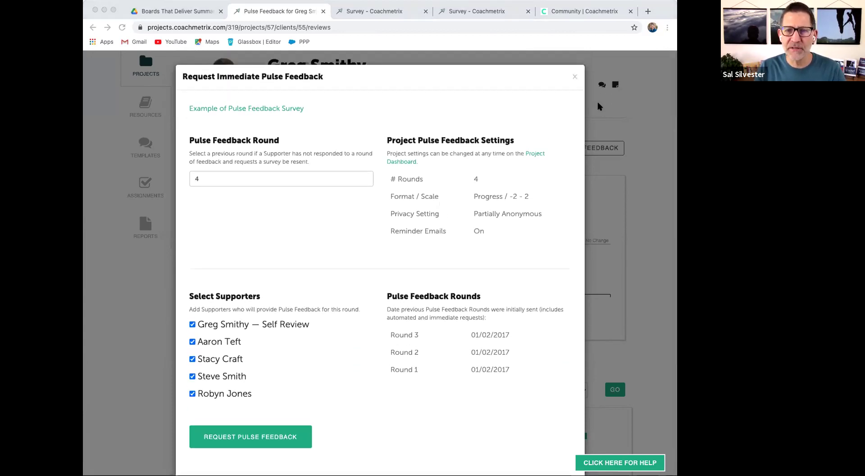
pyautogui.click(577, 80)
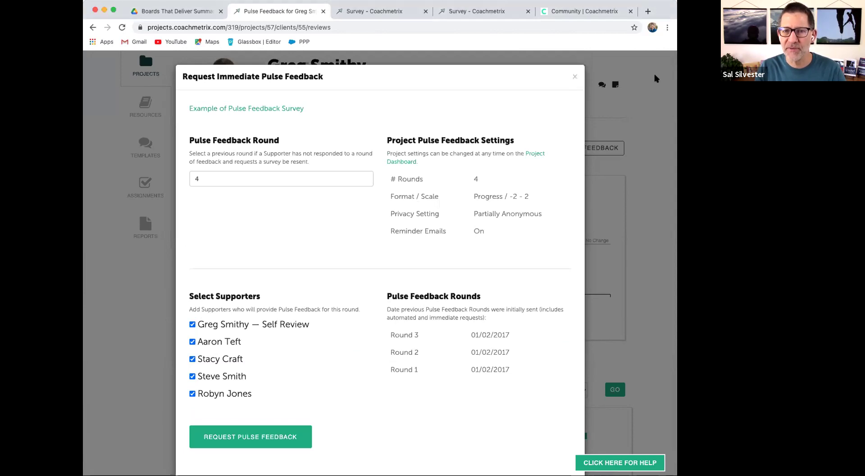
pyautogui.click(575, 77)
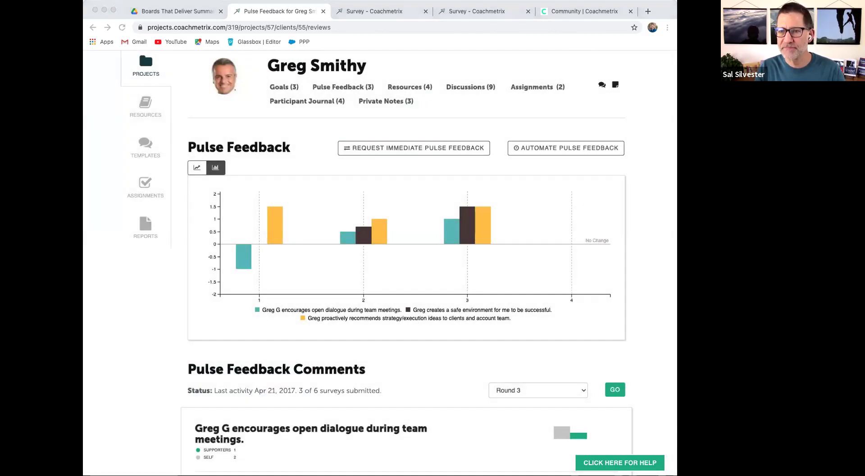